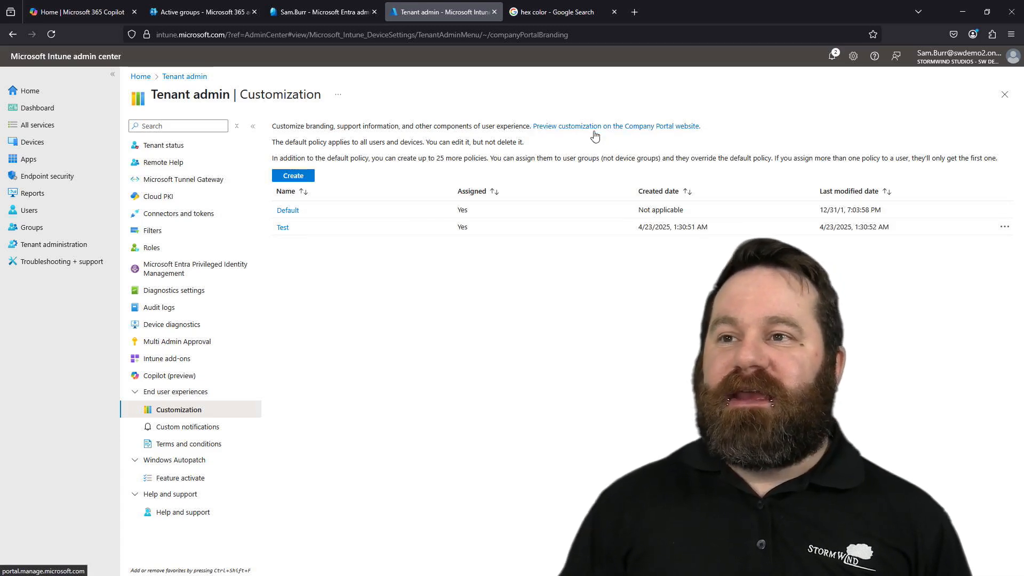
left_click(307, 175)
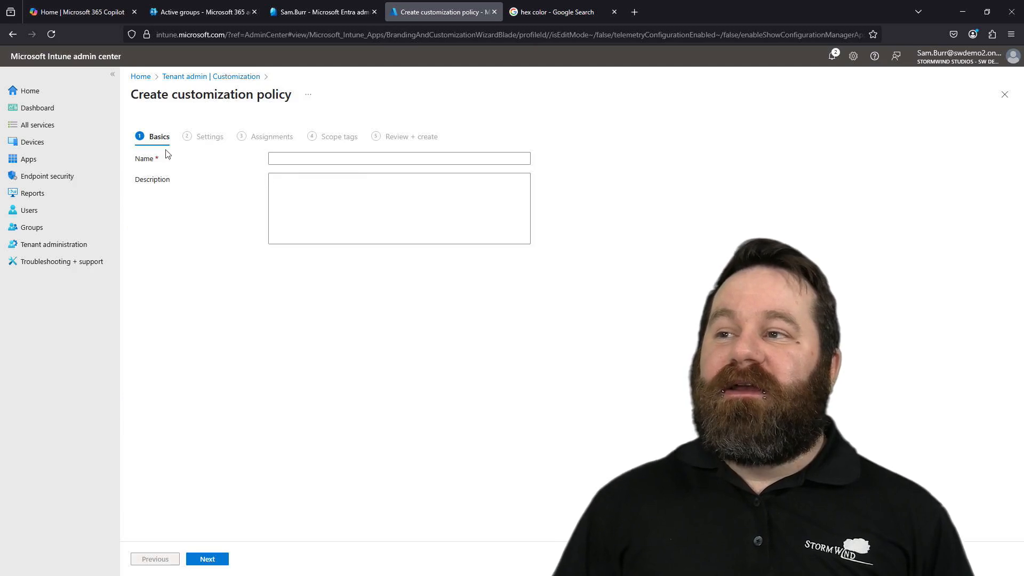
left_click(313, 158)
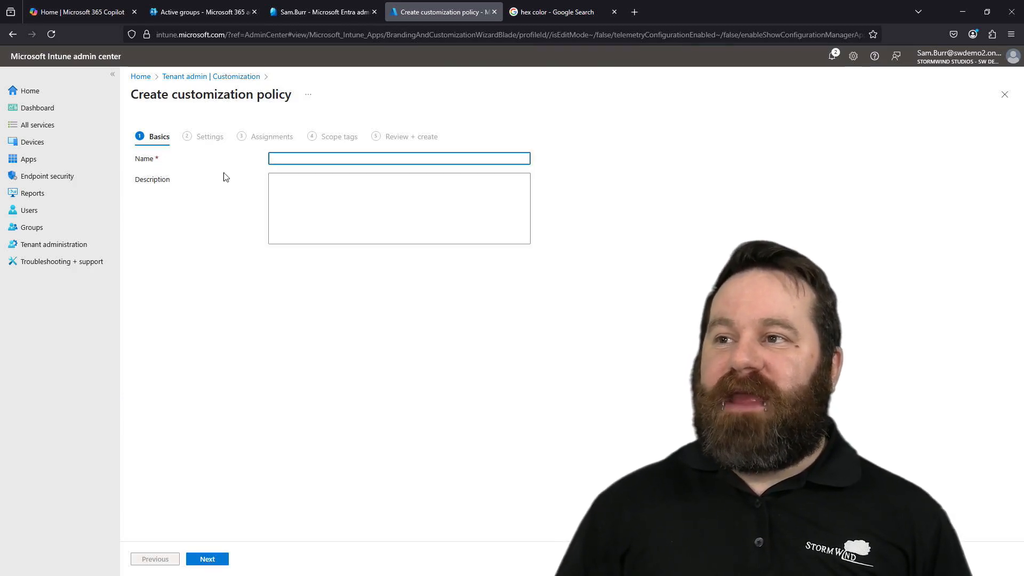
left_click(209, 78)
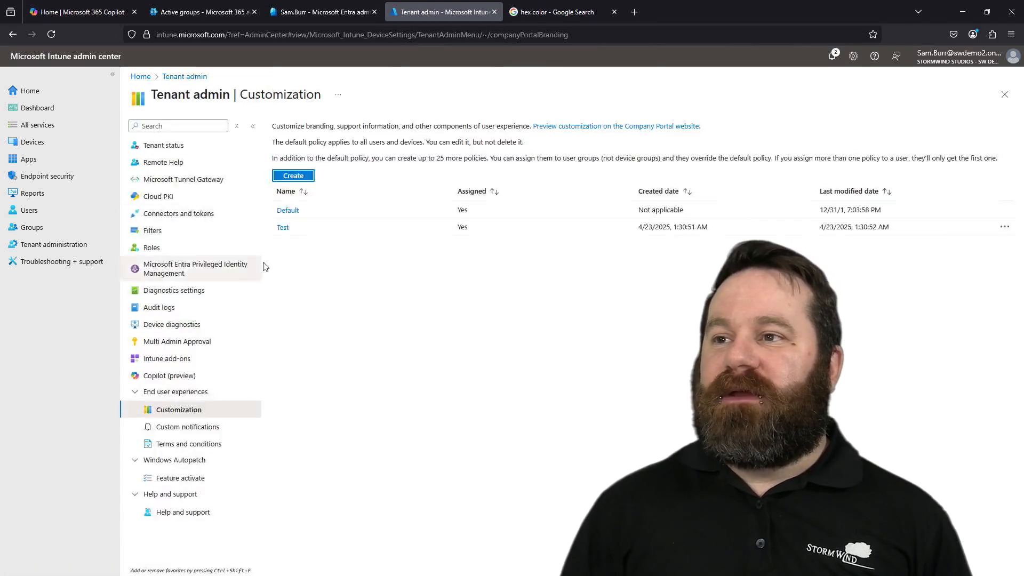
- Open the Test customization policy's properties and bring up its settings for editing
left_click(284, 228)
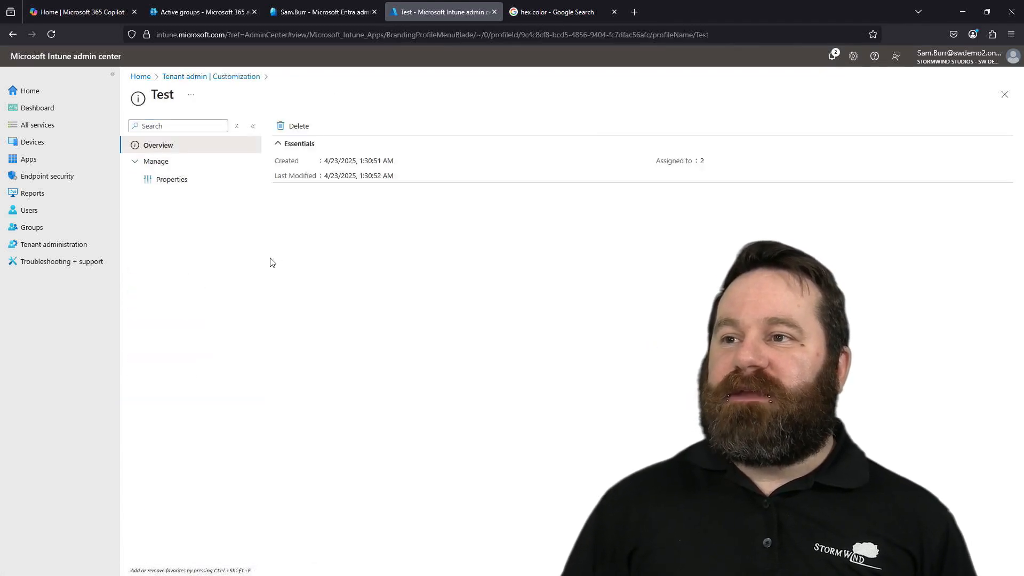
left_click(187, 178)
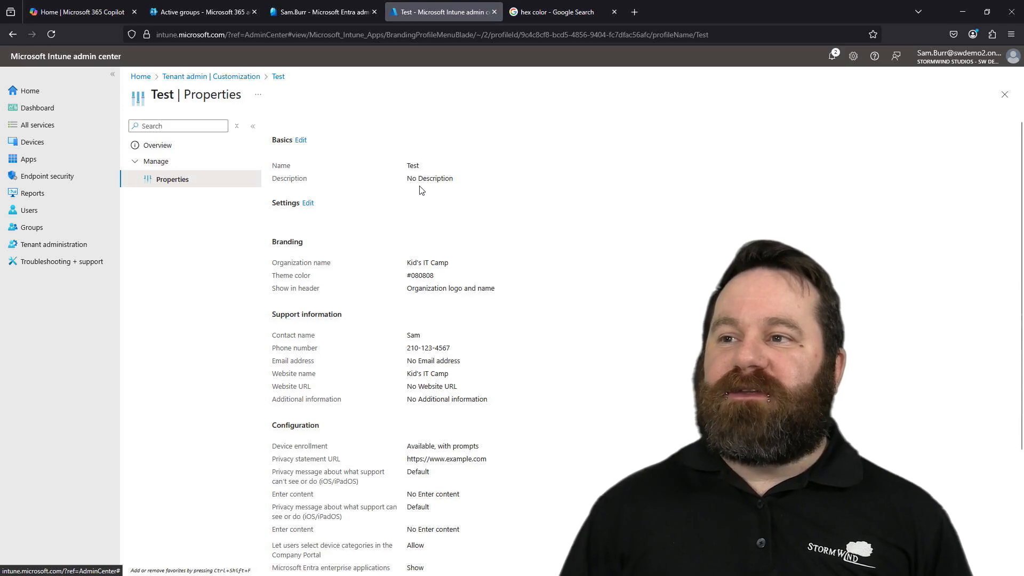
left_click(307, 205)
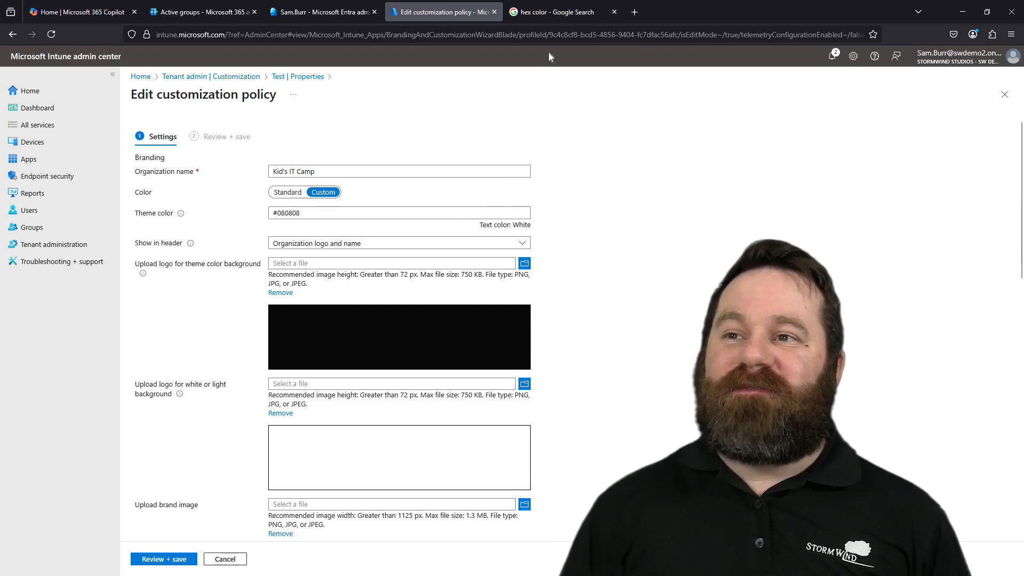
- Consult the Google hex color picker for the theme color and examine the policy's header display options
left_click(547, 13)
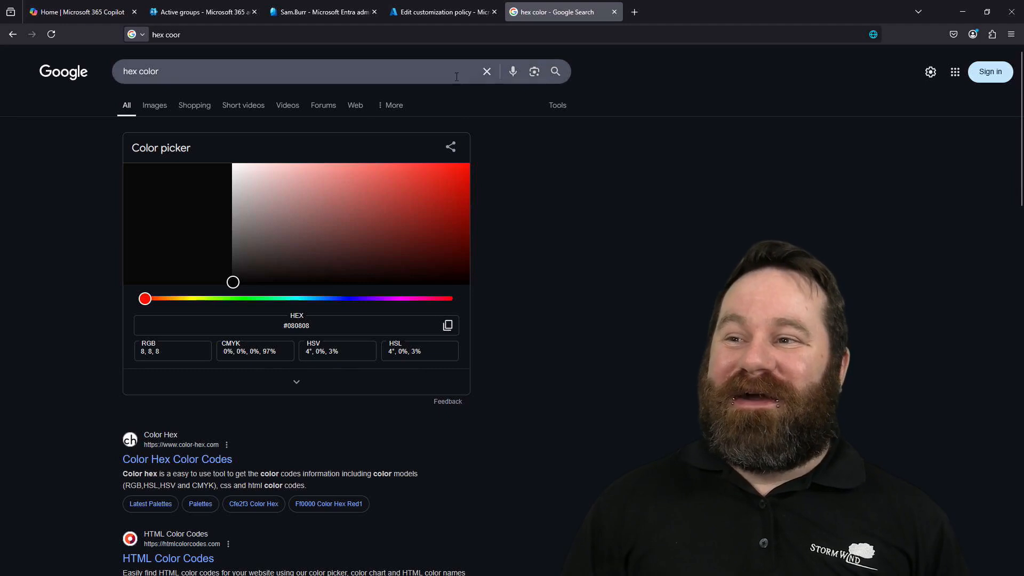
left_click(463, 7)
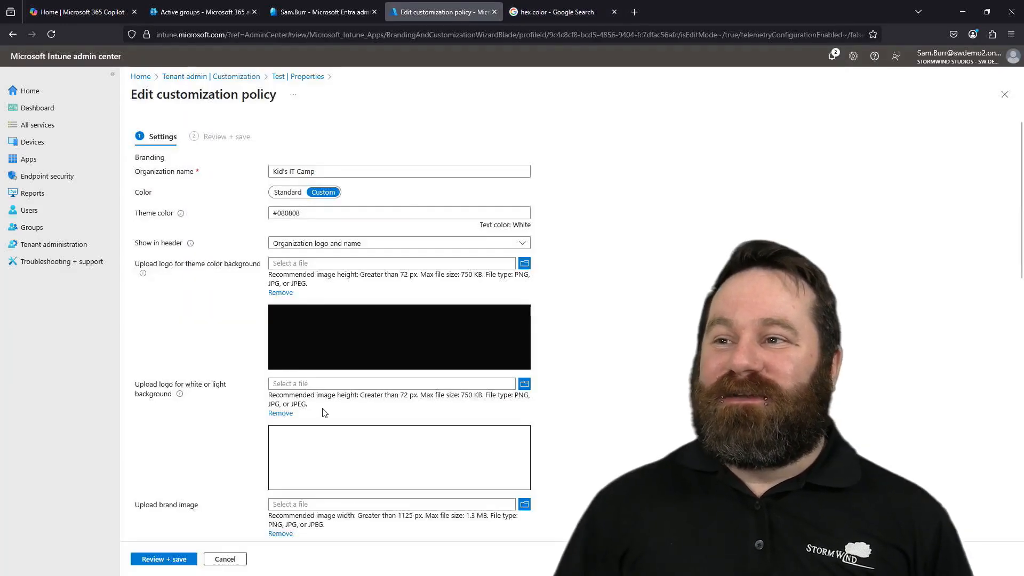
left_click(310, 218)
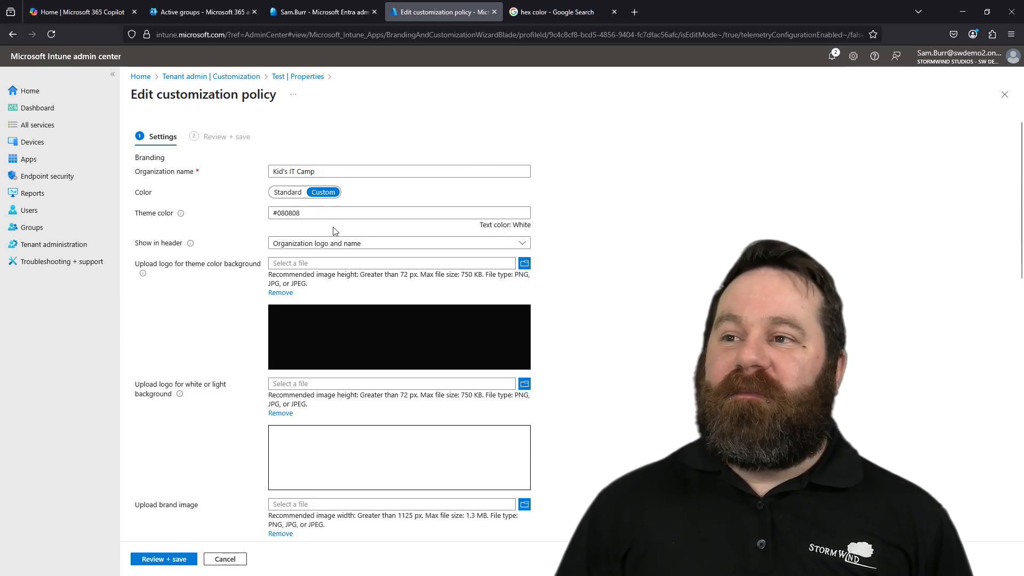
left_click(297, 217)
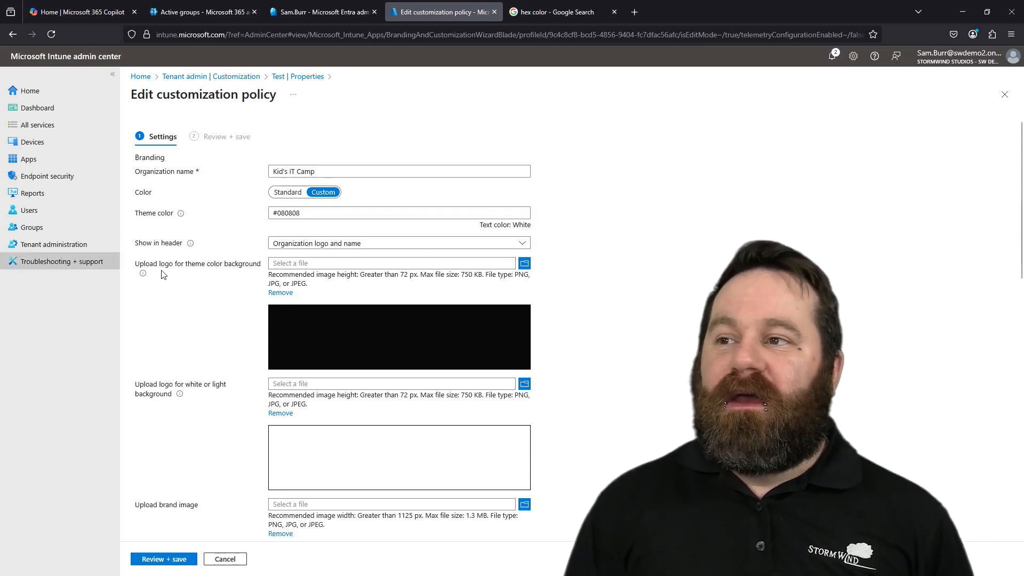
left_click(347, 247)
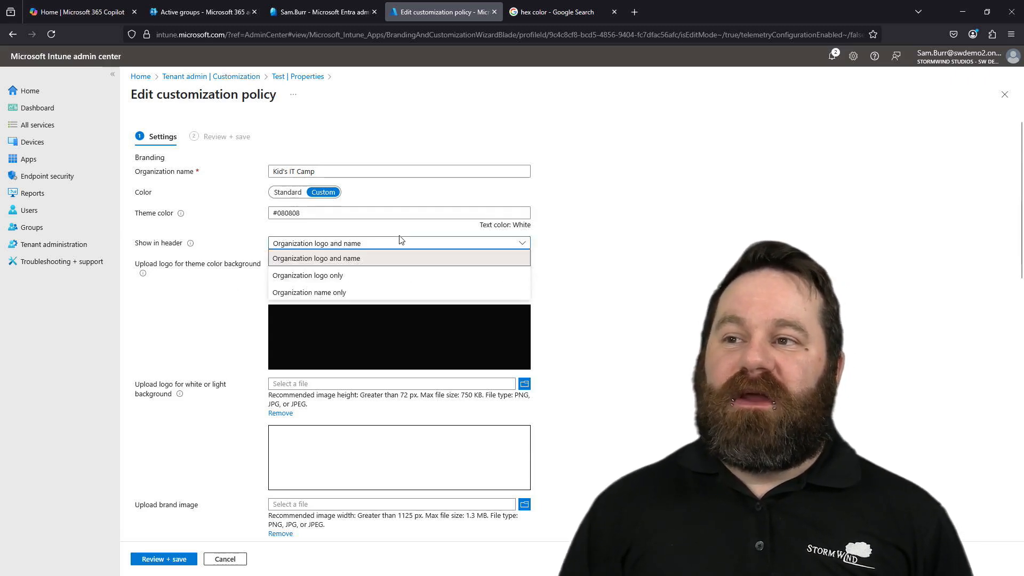
left_click(640, 268)
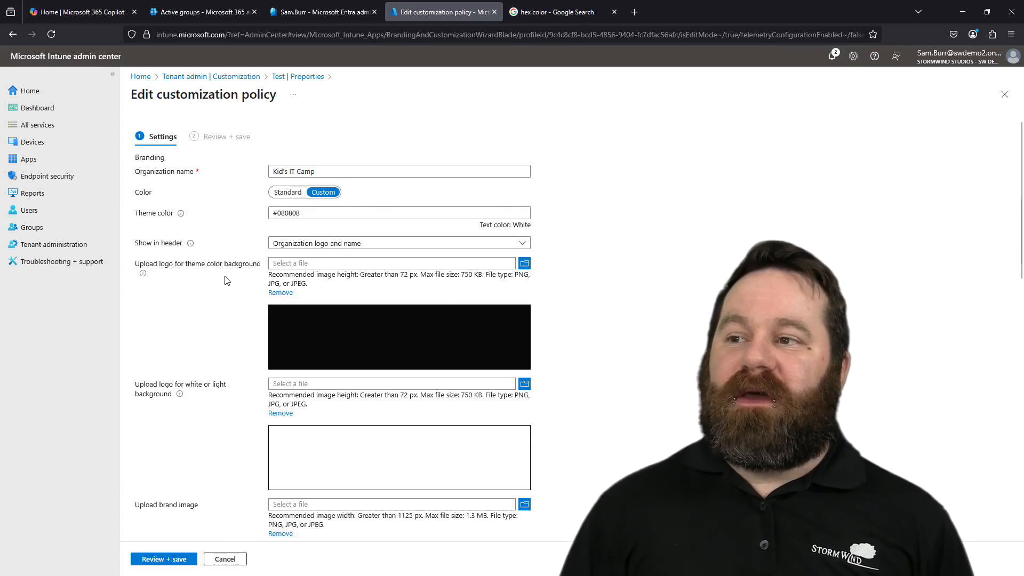
- Review the policy's logo, support, device enrollment, privacy and app source settings, and leave the editor without saving
scroll(211, 385, "down", 4)
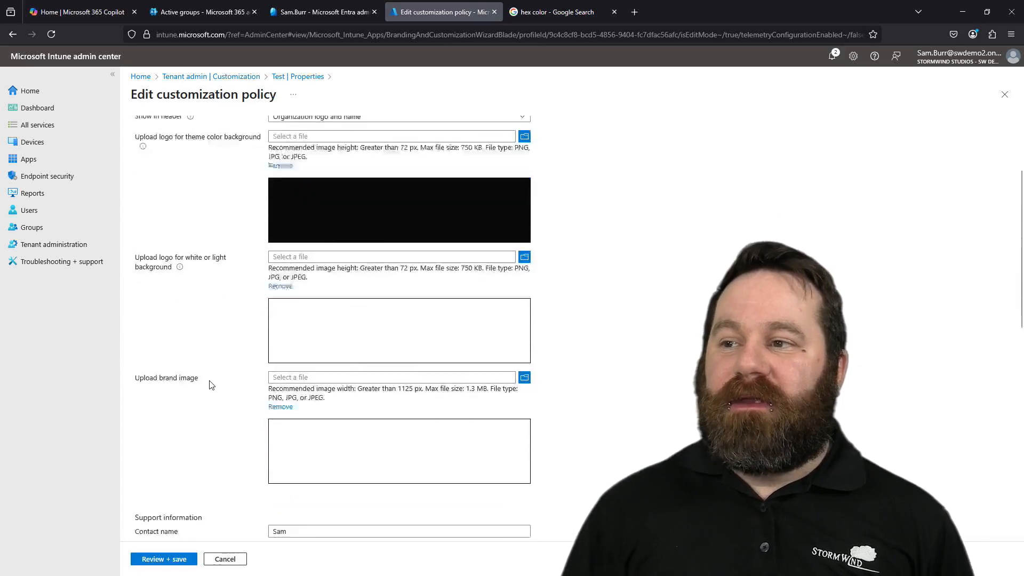
scroll(223, 296, "down", 4)
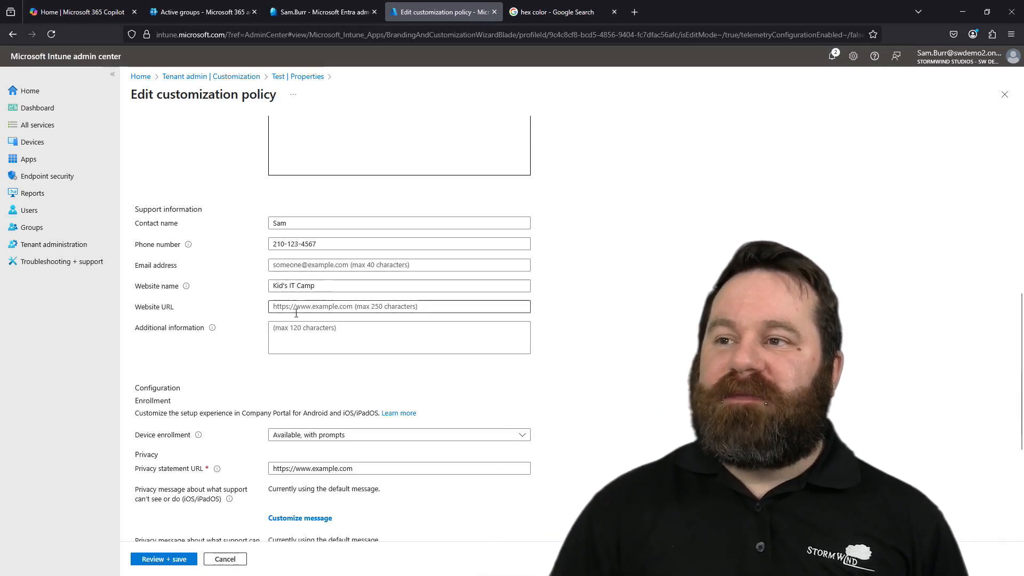
scroll(299, 307, "down", 4)
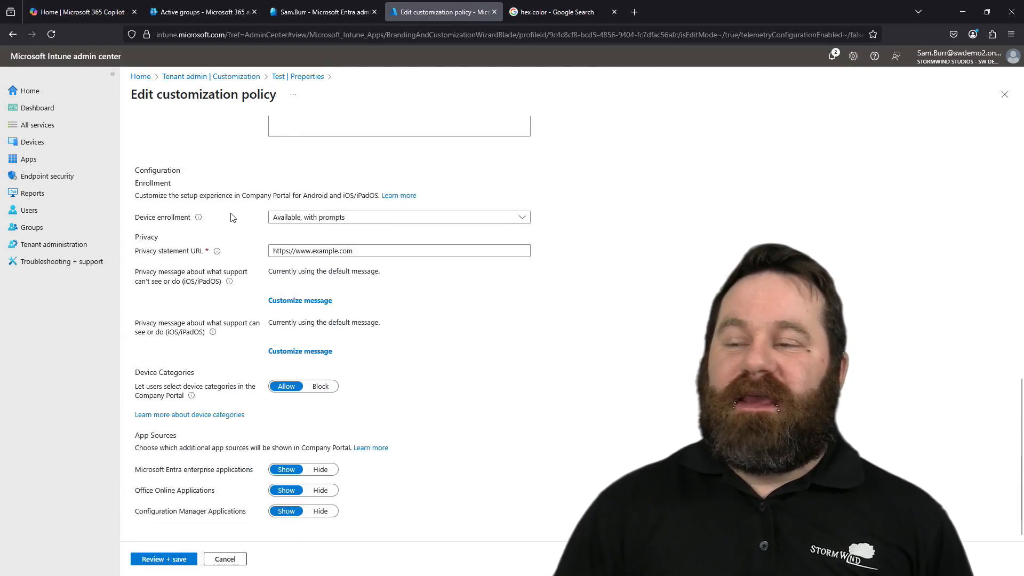
left_click(281, 215)
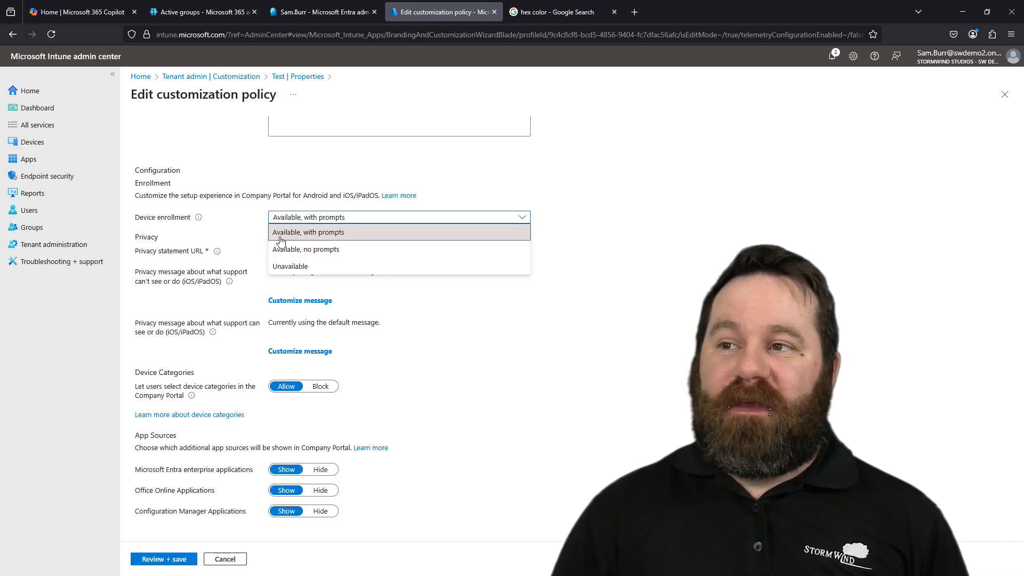
left_click(259, 217)
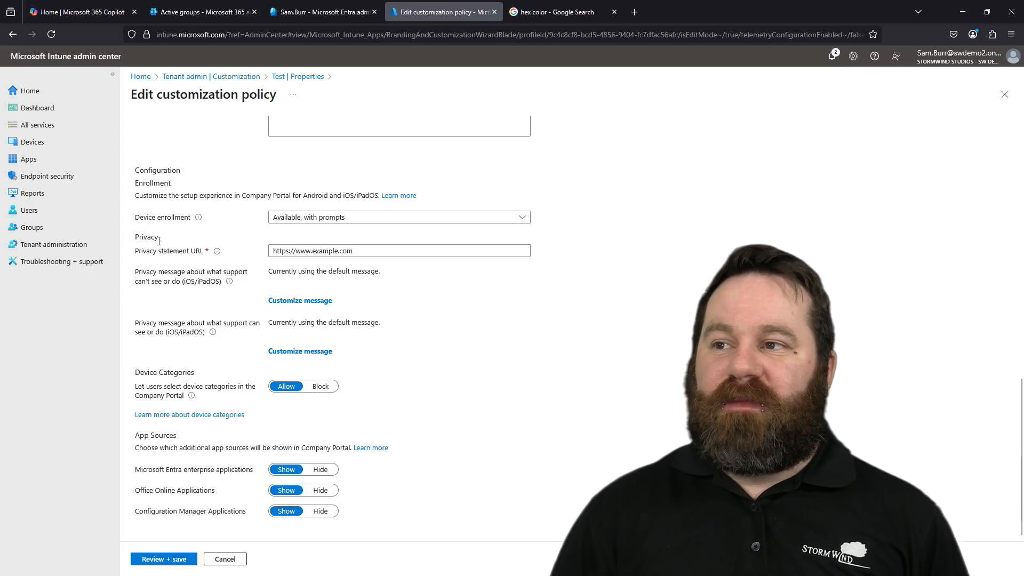
left_click(334, 251)
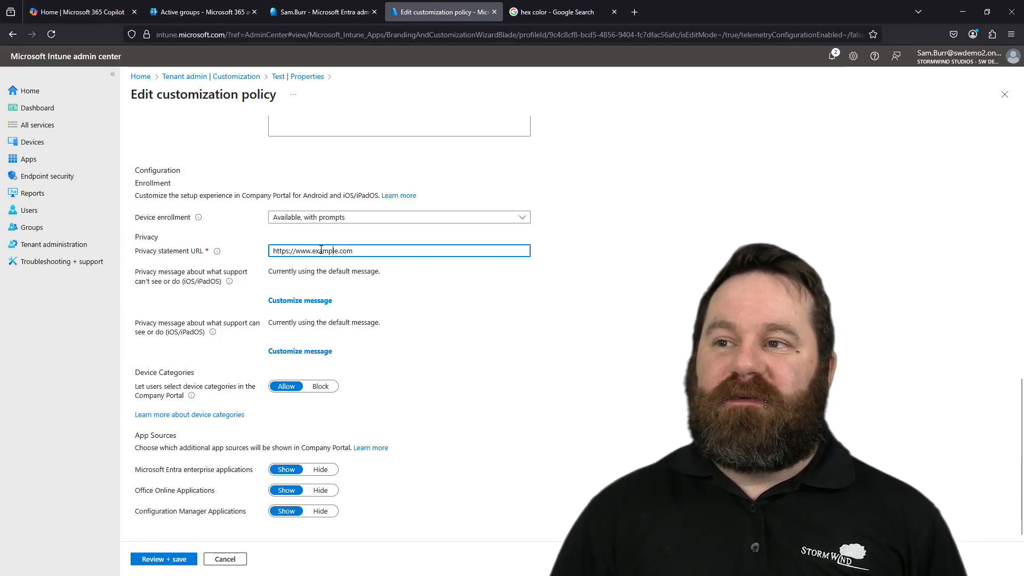
left_click(455, 315)
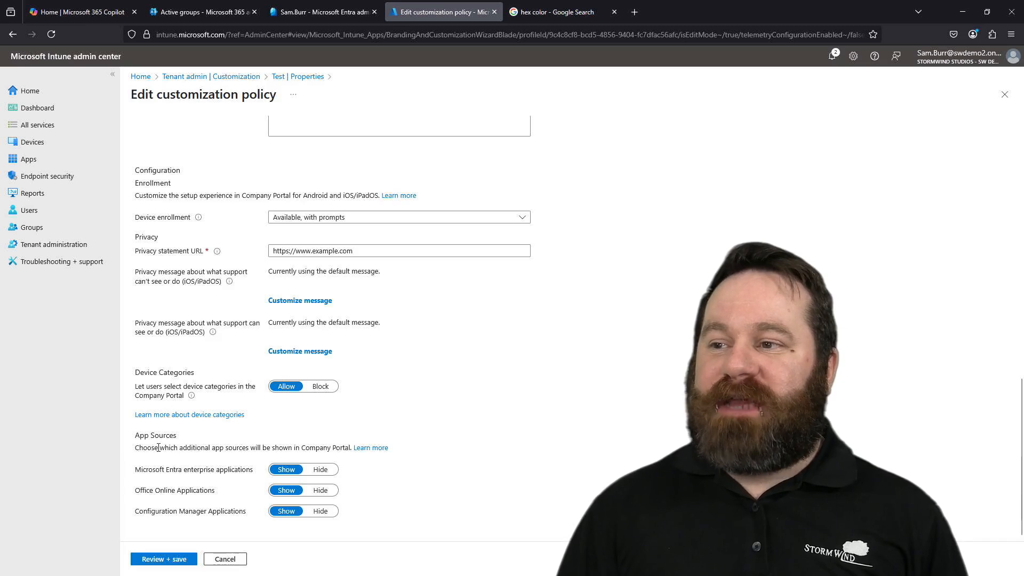
left_click(224, 559)
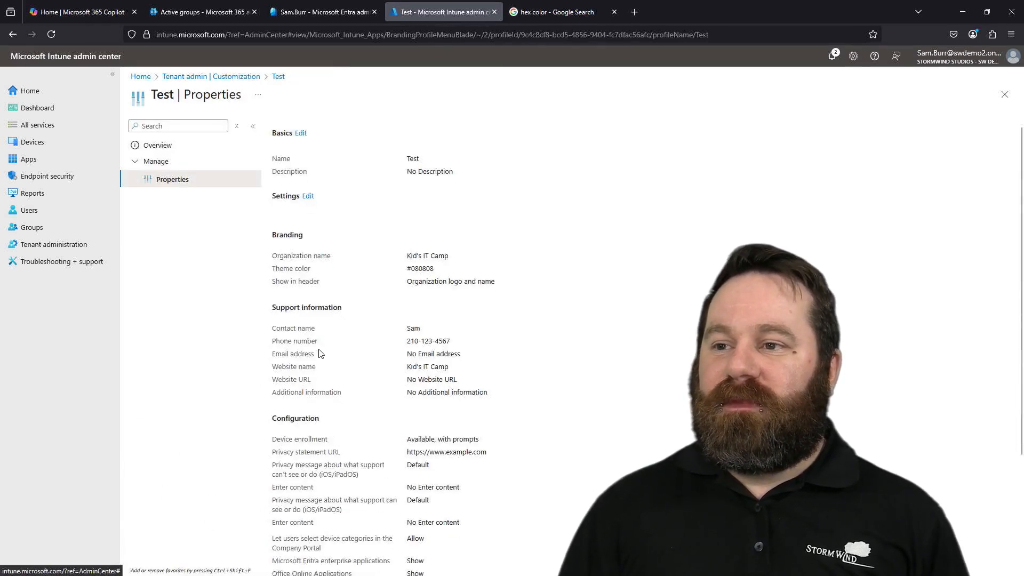
- Examine the Test policy's included and excluded group assignments and return to the list of customization policies
scroll(320, 349, "down", 4)
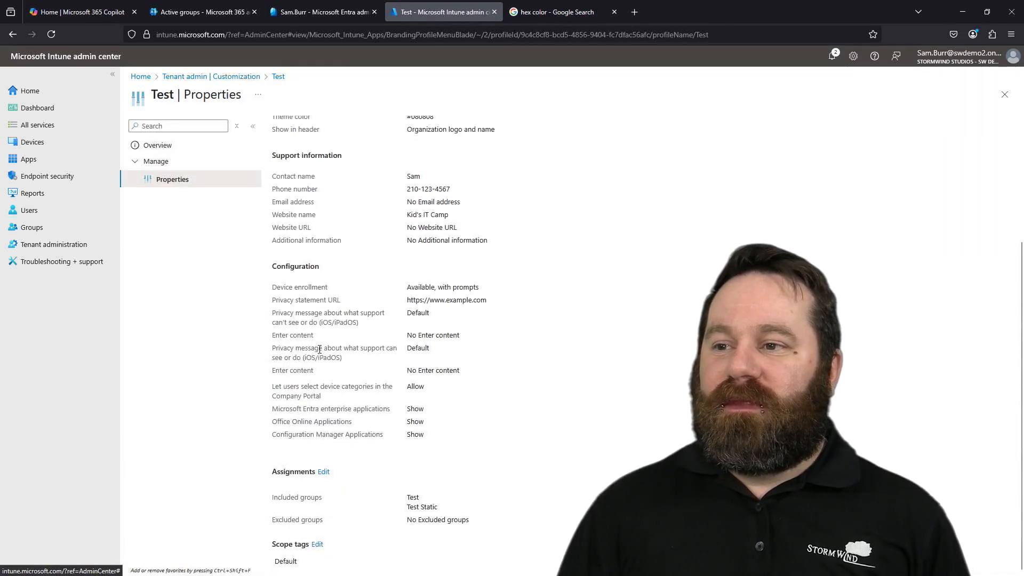
left_click(325, 472)
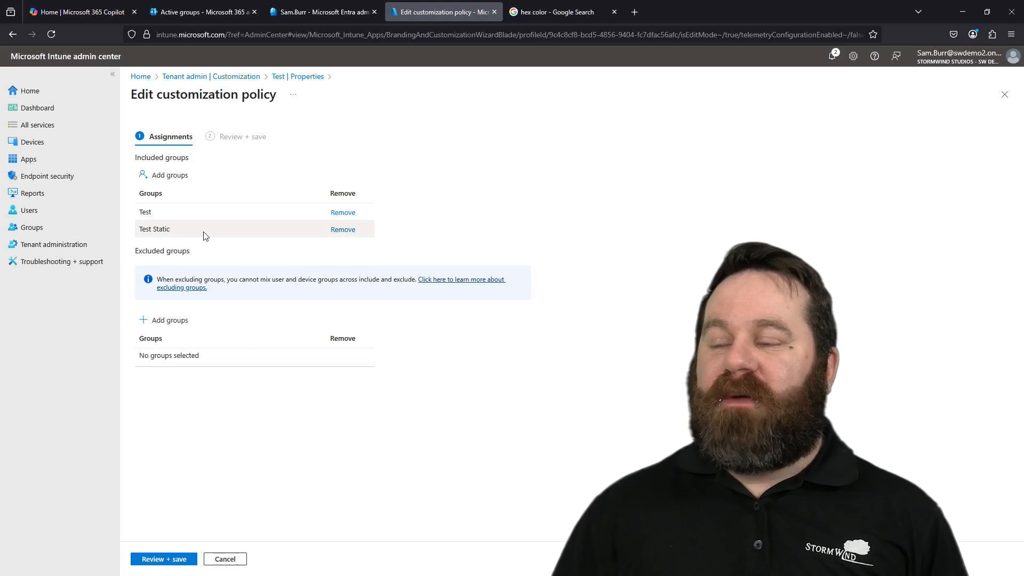
left_click(275, 76)
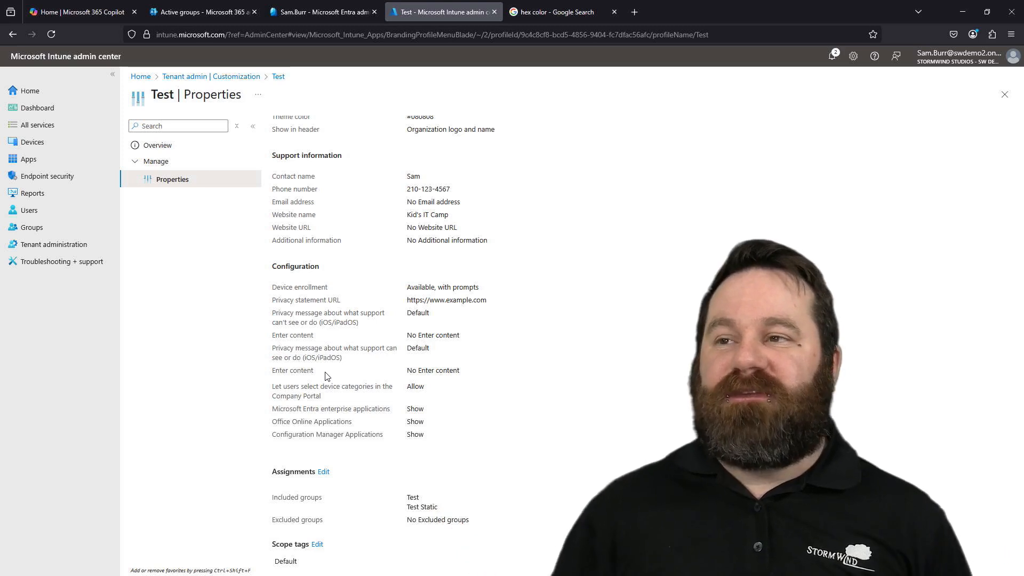
scroll(373, 357, "up", 3)
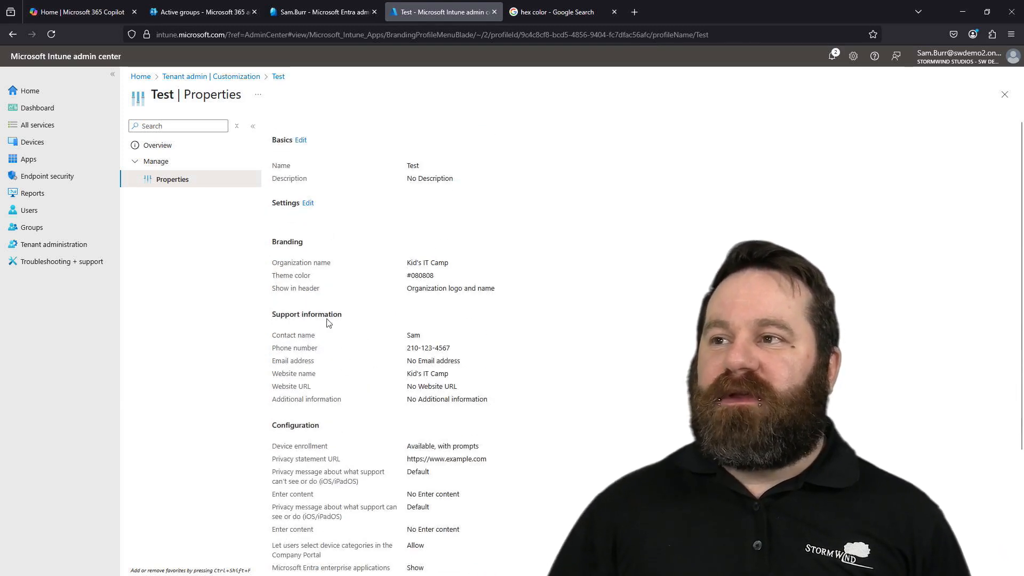
left_click(245, 77)
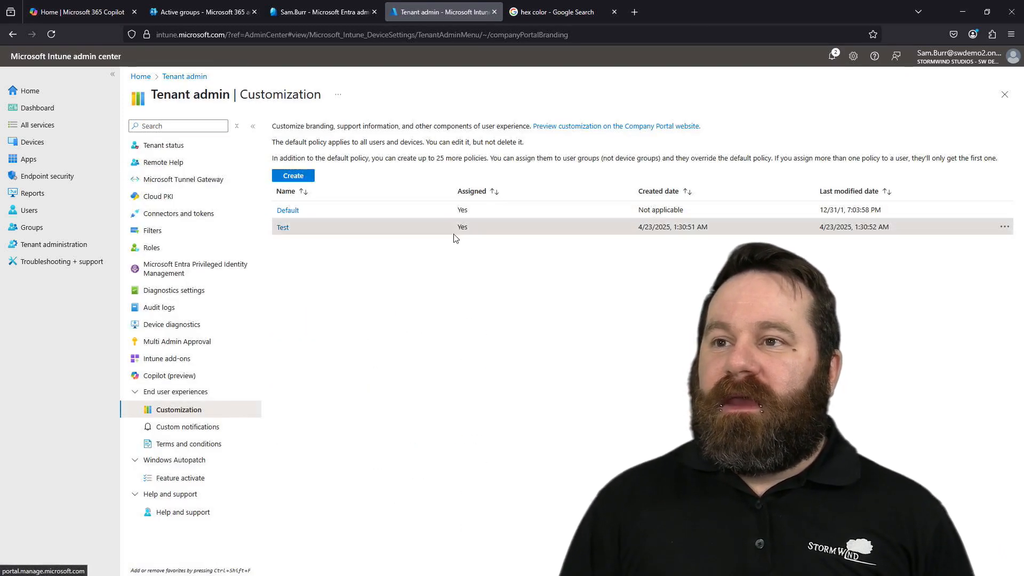
- Preview the customization on the Company Portal website, look at its navigation menu, and close the preview
left_click(576, 126)
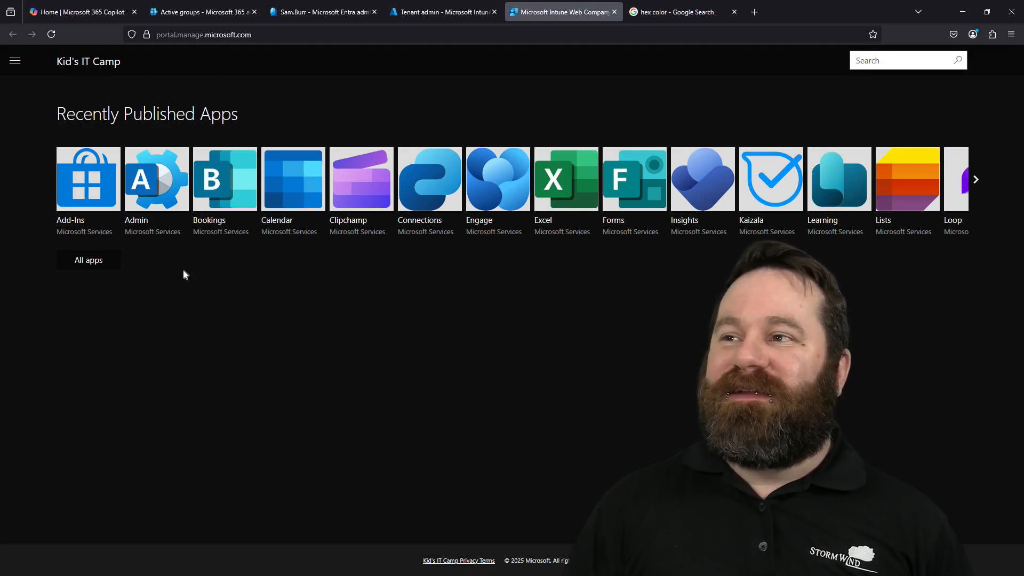
left_click(14, 59)
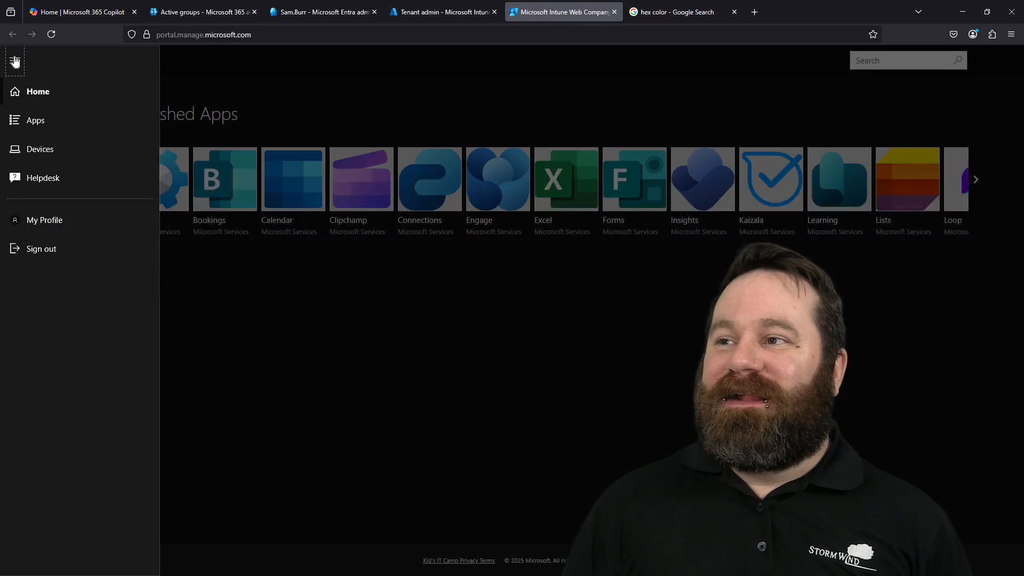
left_click(533, 299)
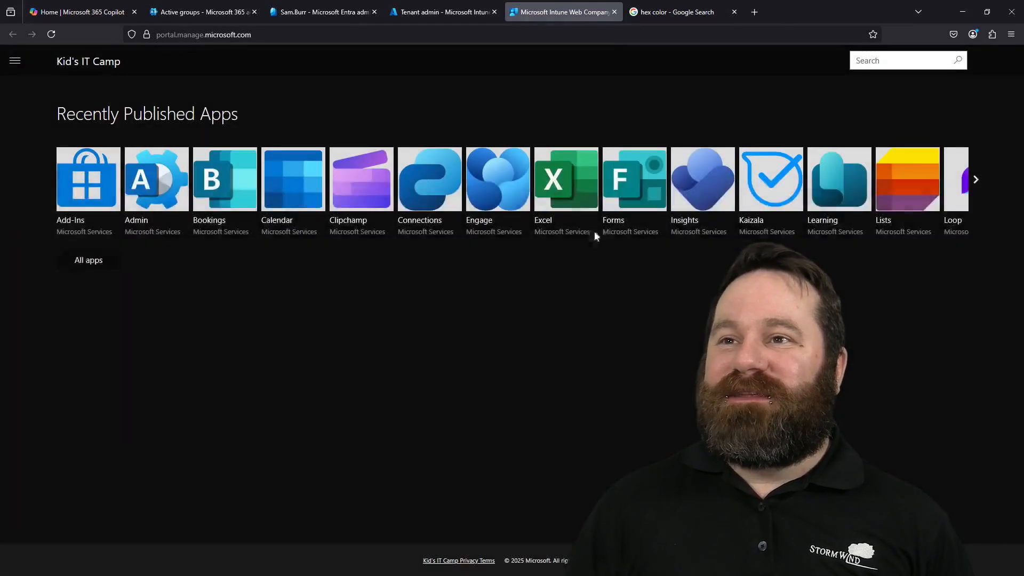
left_click(614, 12)
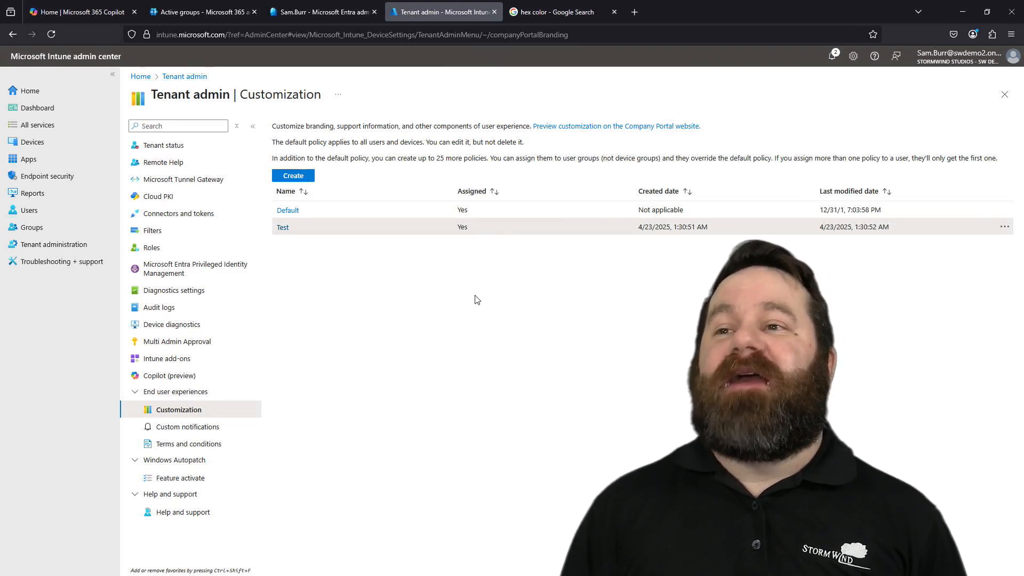
left_click(288, 228)
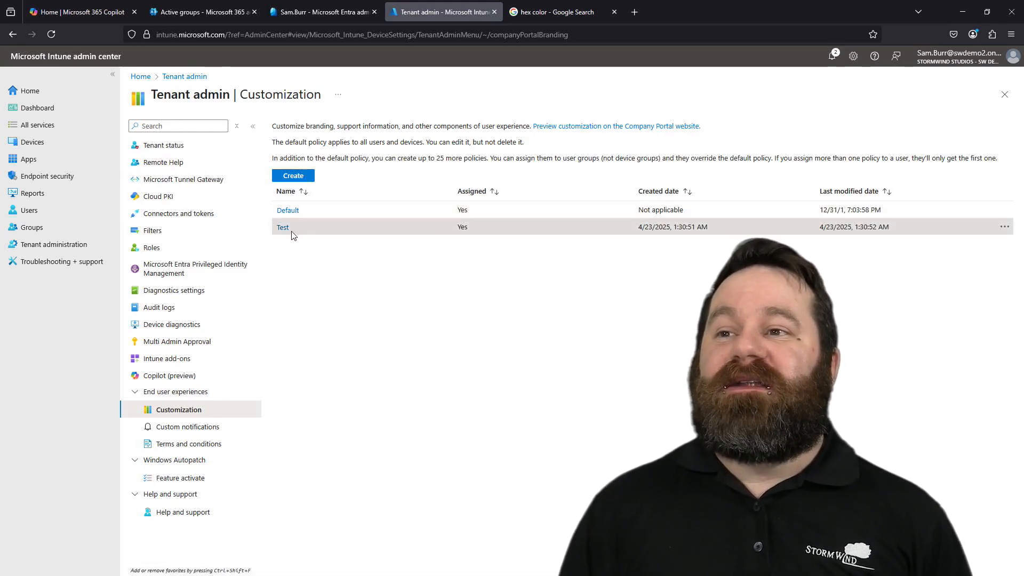